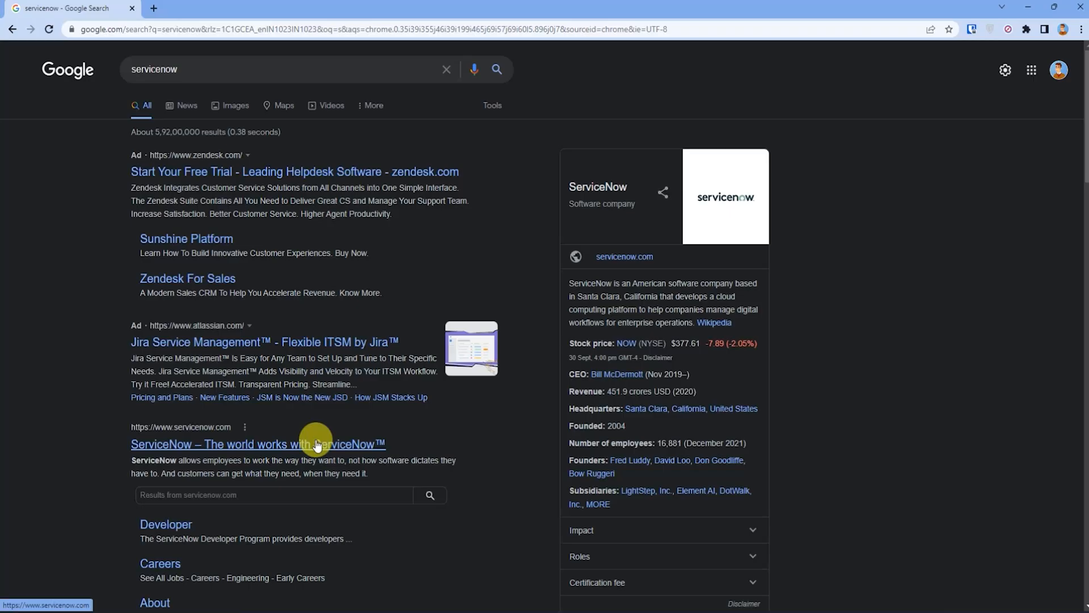
# Open servicenow.com from the Google results and accept its cookie notice.
pyautogui.click(316, 444)
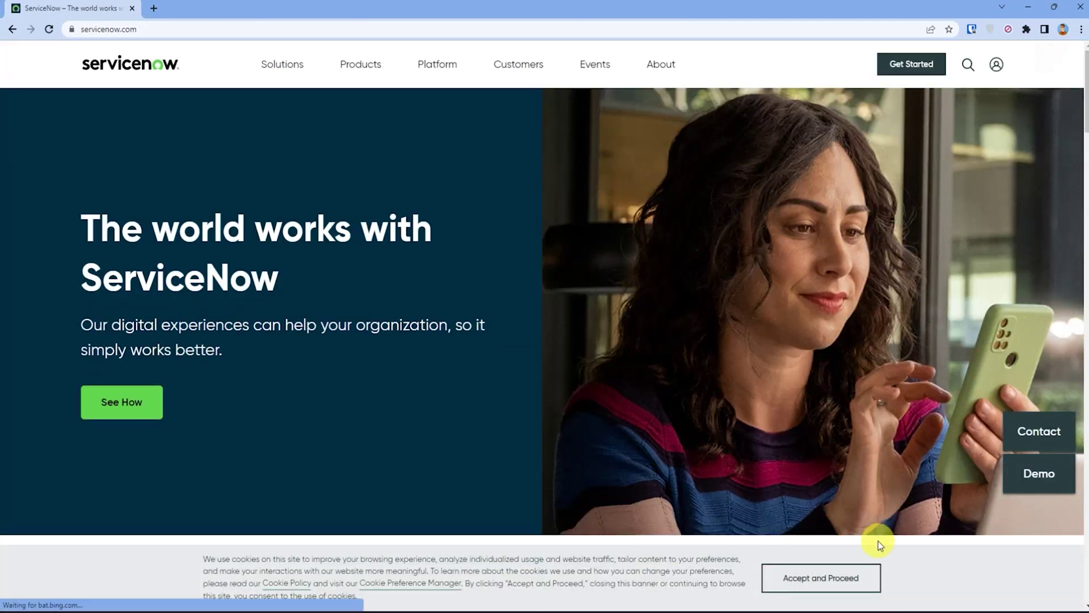
pyautogui.click(880, 553)
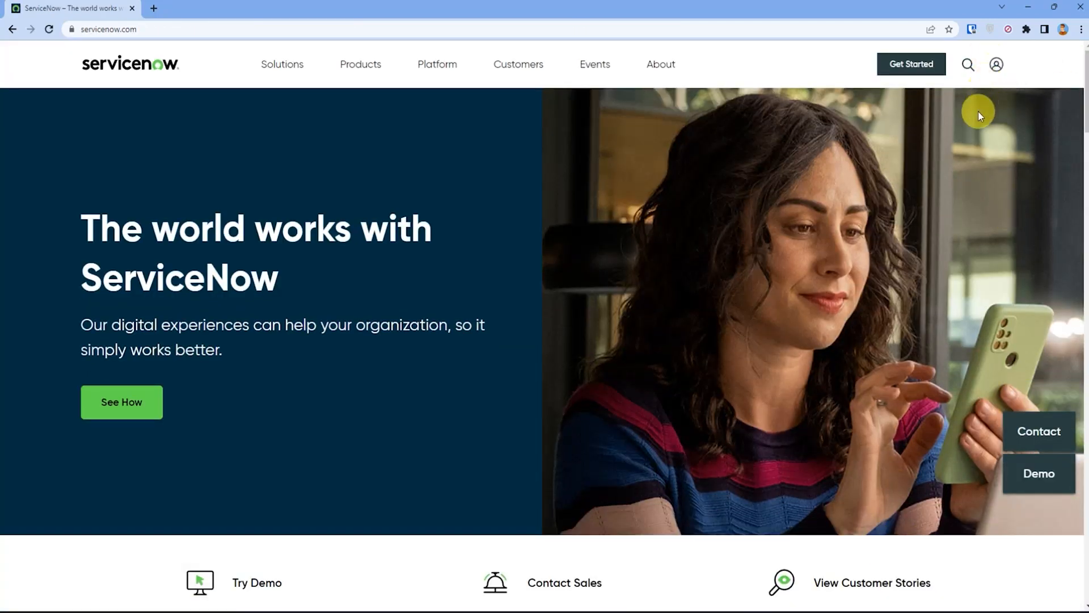
# Start a new ServiceNow ID from the account panel and submit the completed sign-up form.
pyautogui.click(997, 65)
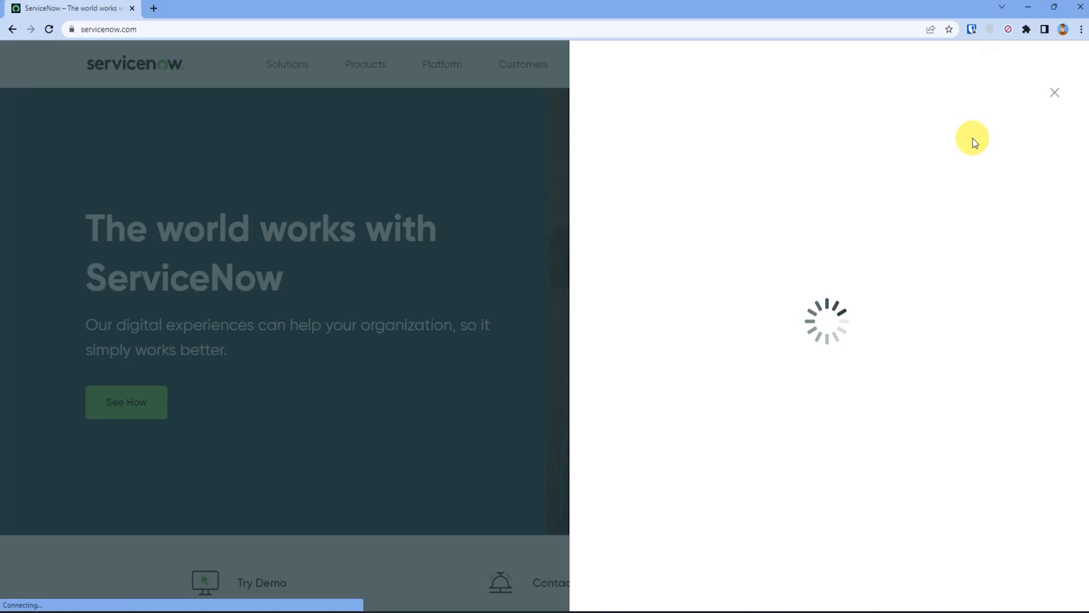
pyautogui.click(728, 355)
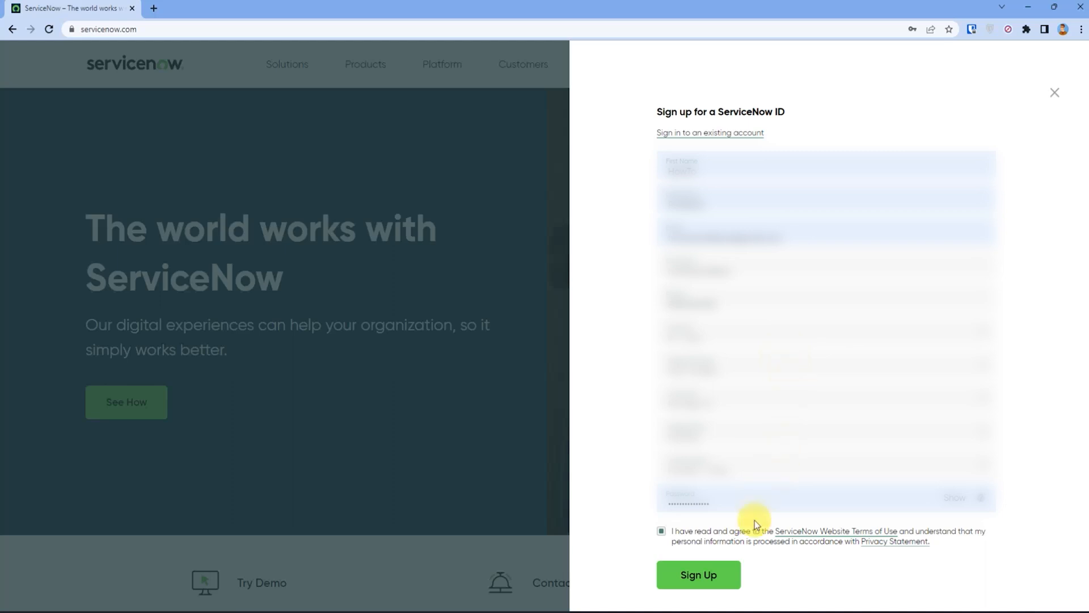
pyautogui.click(723, 575)
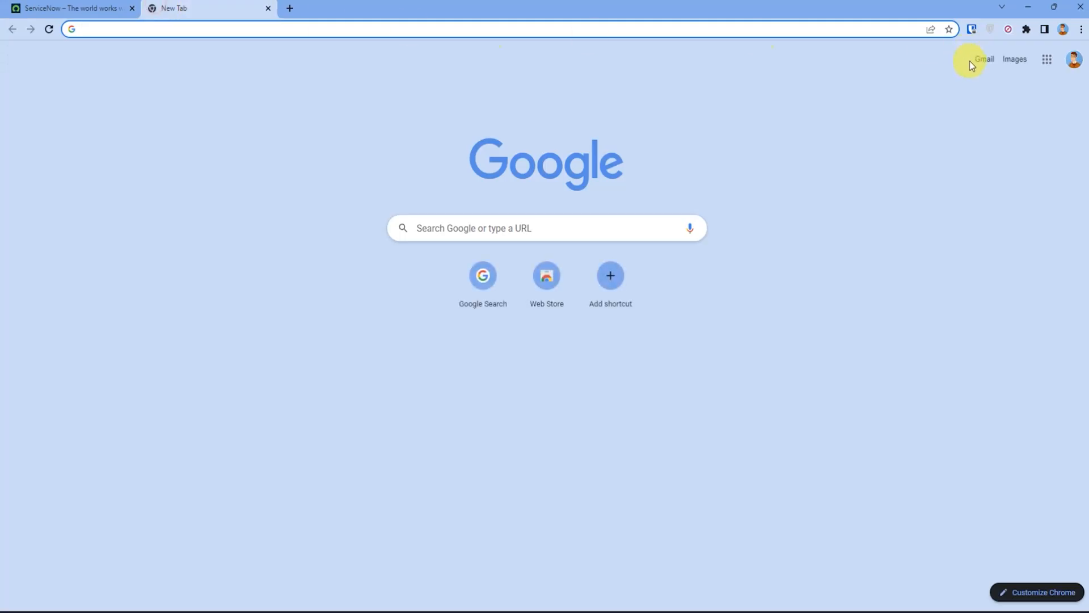
# Validate the account via the Gmail email and confirm sign-in in the account panel.
pyautogui.click(979, 60)
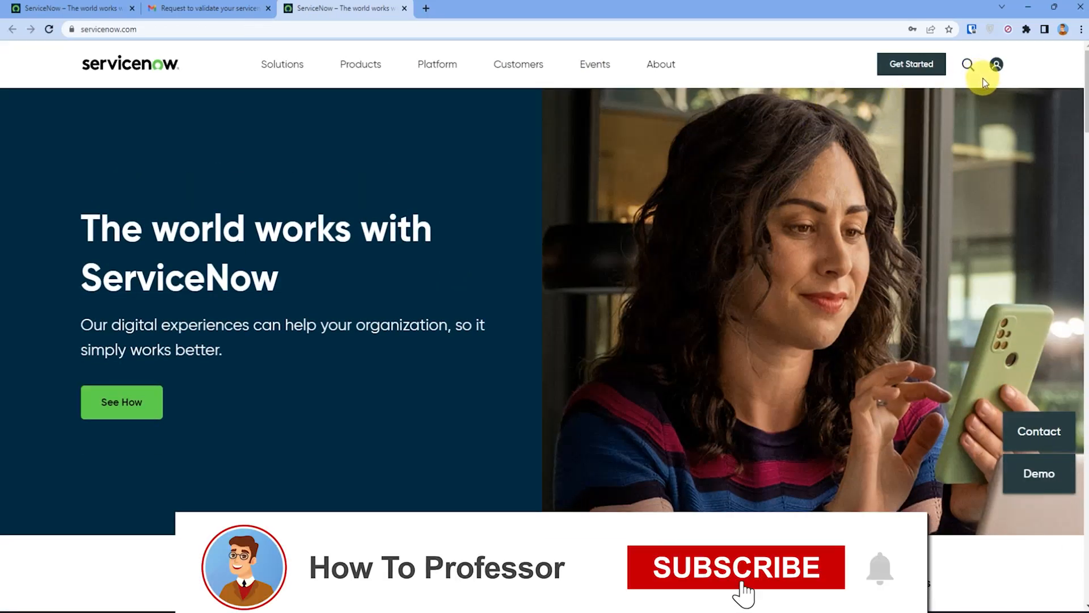
pyautogui.click(996, 64)
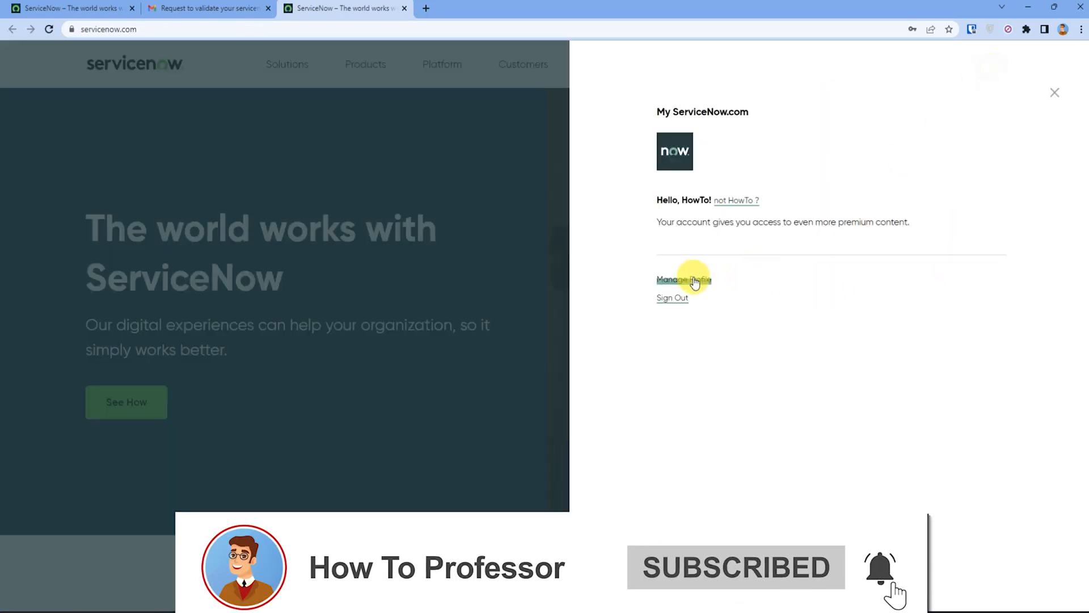
pyautogui.click(684, 279)
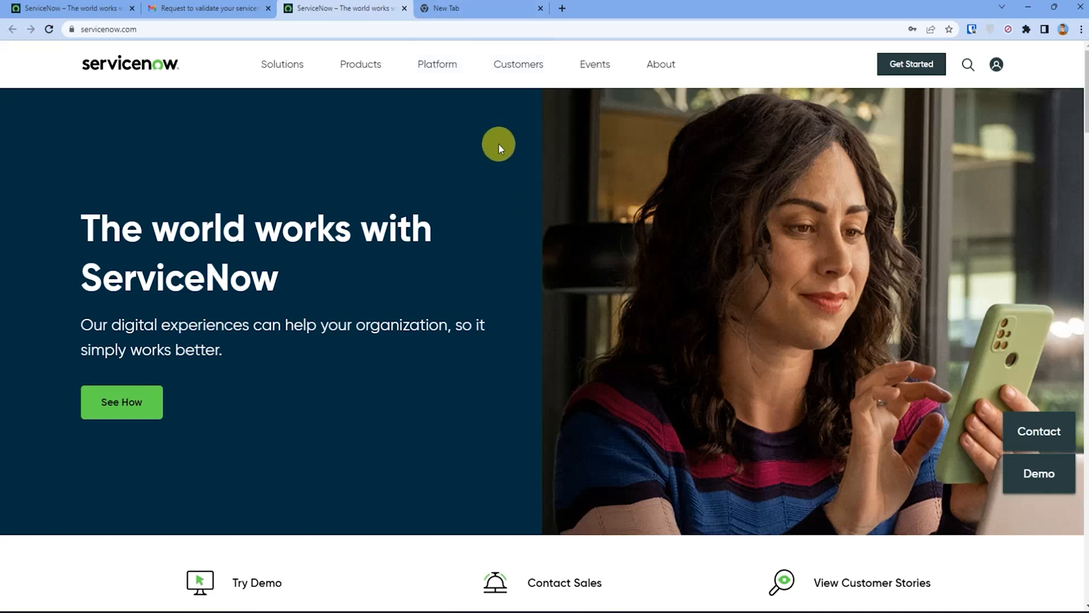
# Load signon.service-now.com/x_snc_sso_auth.do in the blank tab.
pyautogui.click(476, 8)
pyautogui.click(459, 8)
pyautogui.write('signon.service-now.com/x_snc_sso_auth.do')
pyautogui.press('Return')
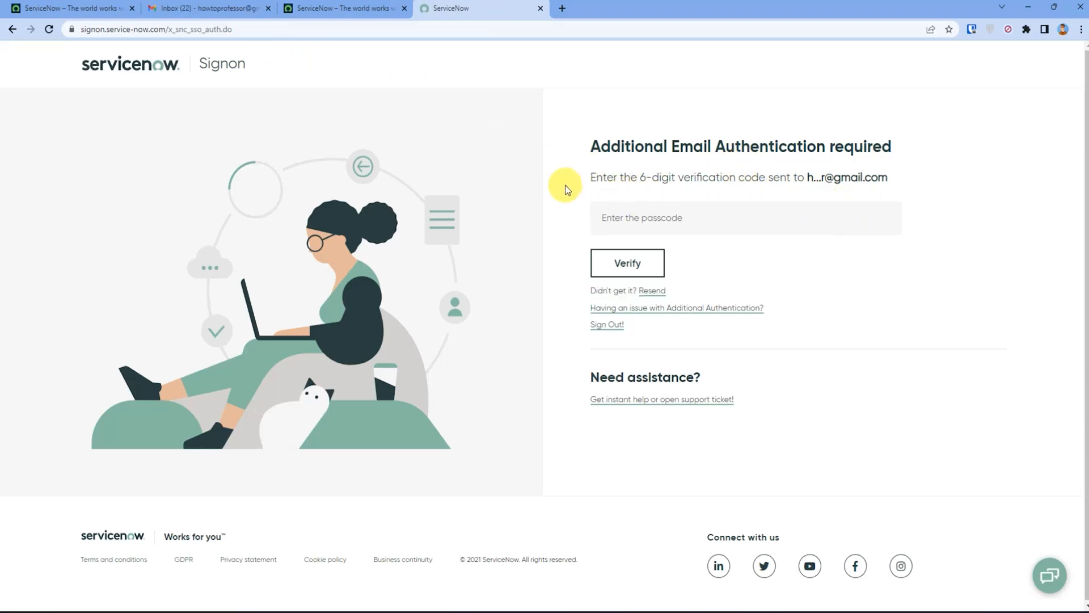
pyautogui.click(189, 9)
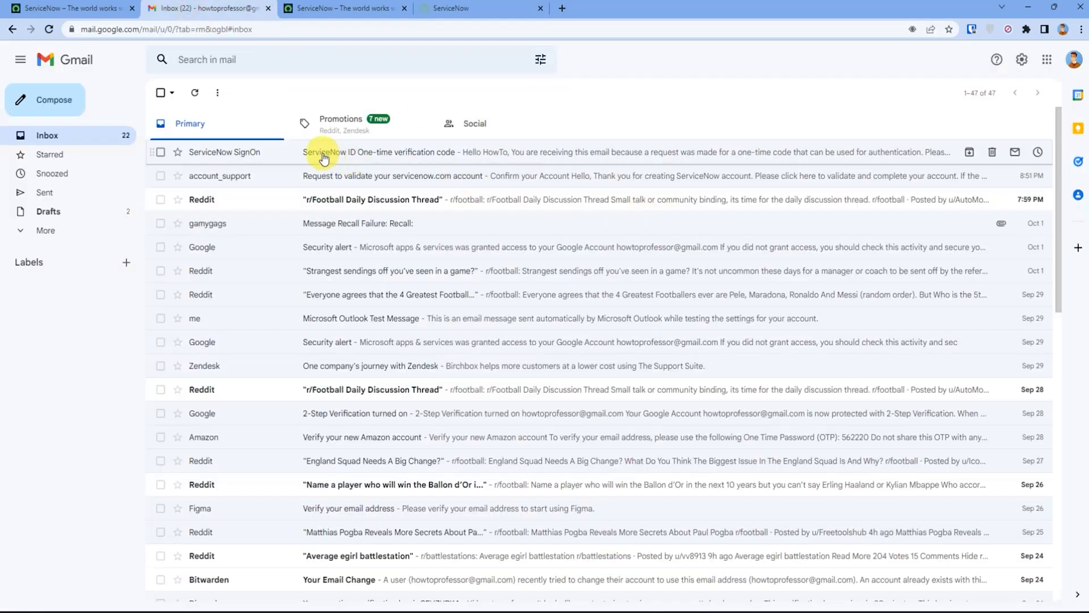
pyautogui.click(383, 149)
pyautogui.doubleClick(614, 379)
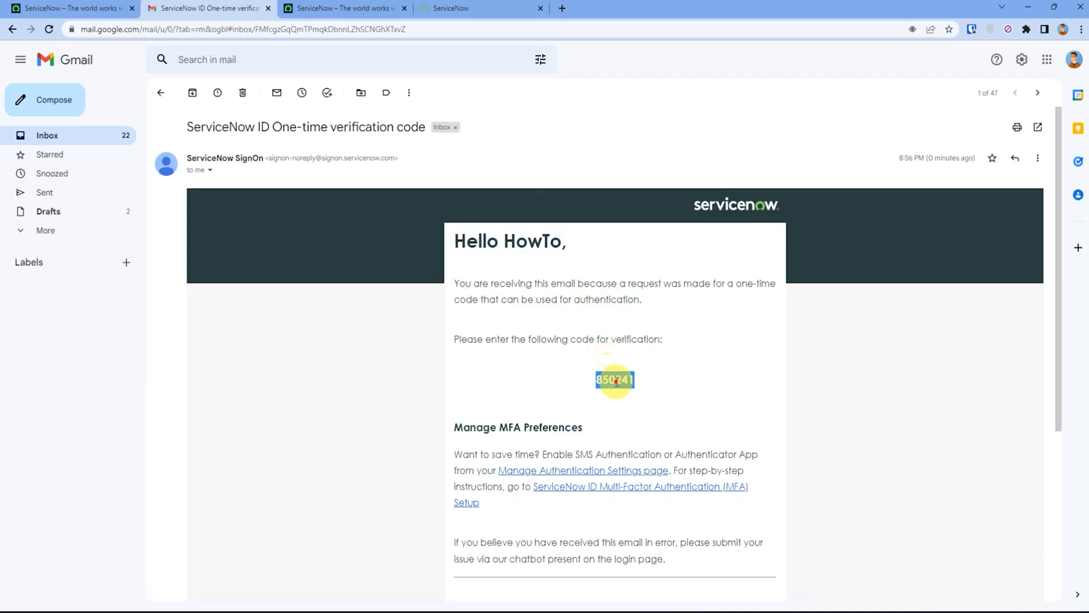
# Copy the code, paste it into the sign-on passcode field and verify it.
pyautogui.hotkey('ctrl', 'c')
pyautogui.click(340, 8)
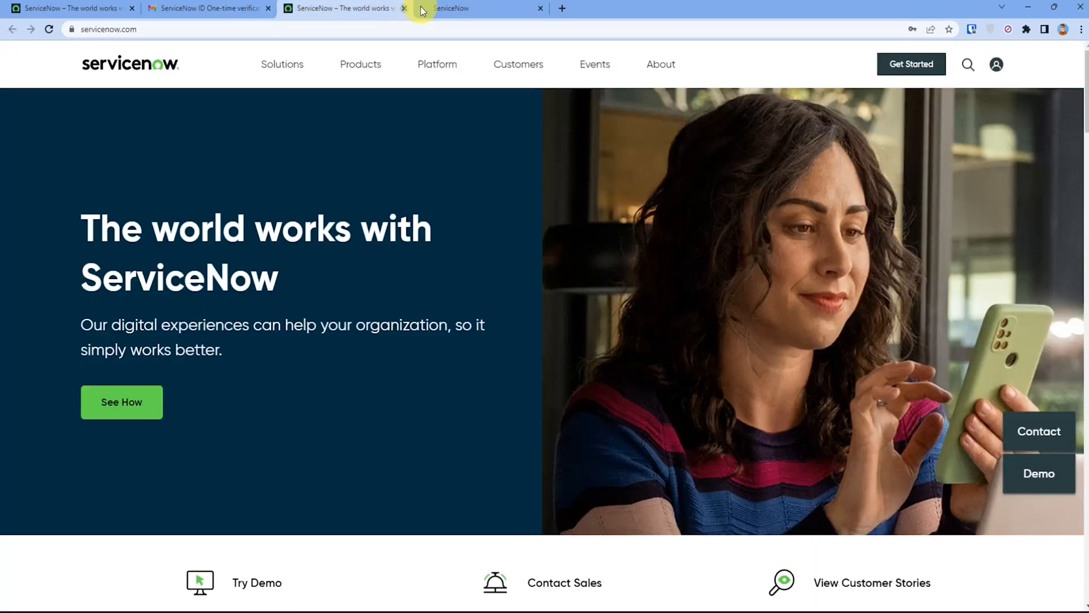
pyautogui.click(477, 9)
pyautogui.click(637, 223)
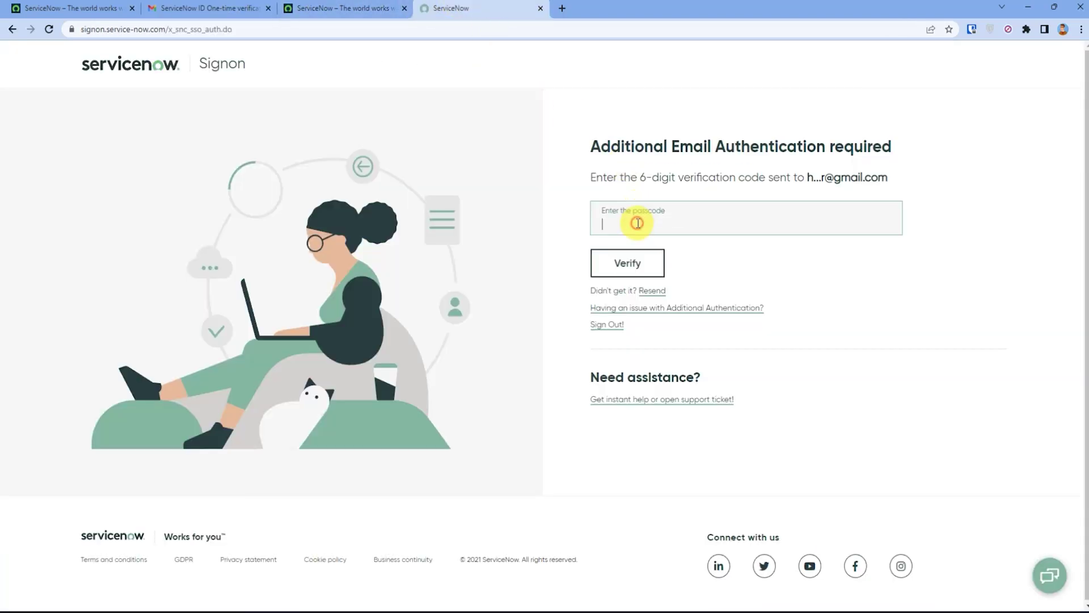
pyautogui.click(656, 266)
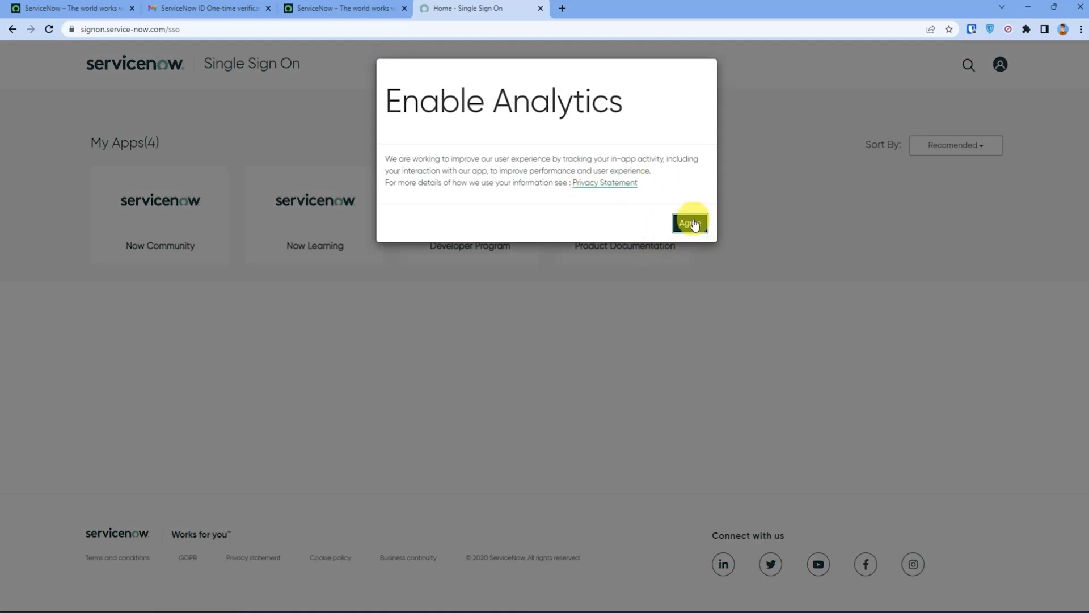
# Accept analytics, choose the no-coding experience and Designer role, agree to terms and finish setup.
pyautogui.click(691, 223)
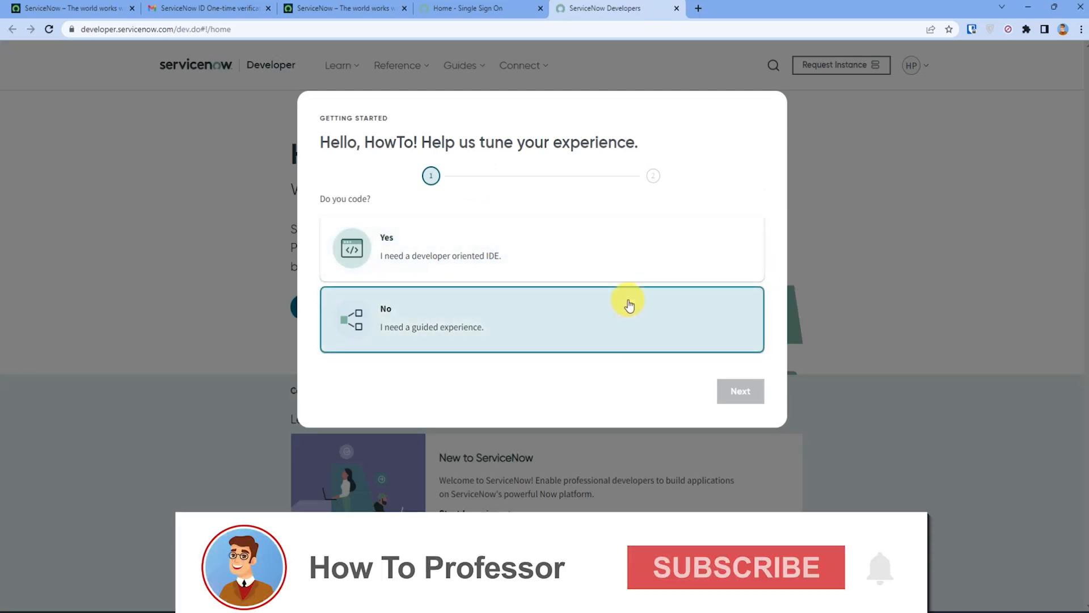
pyautogui.click(681, 323)
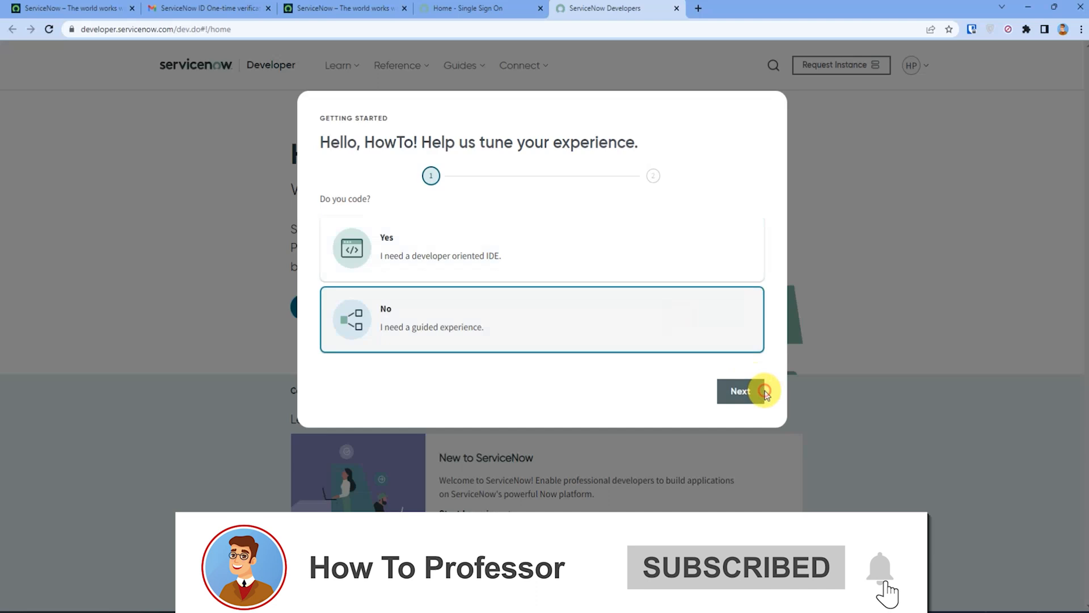
pyautogui.click(763, 392)
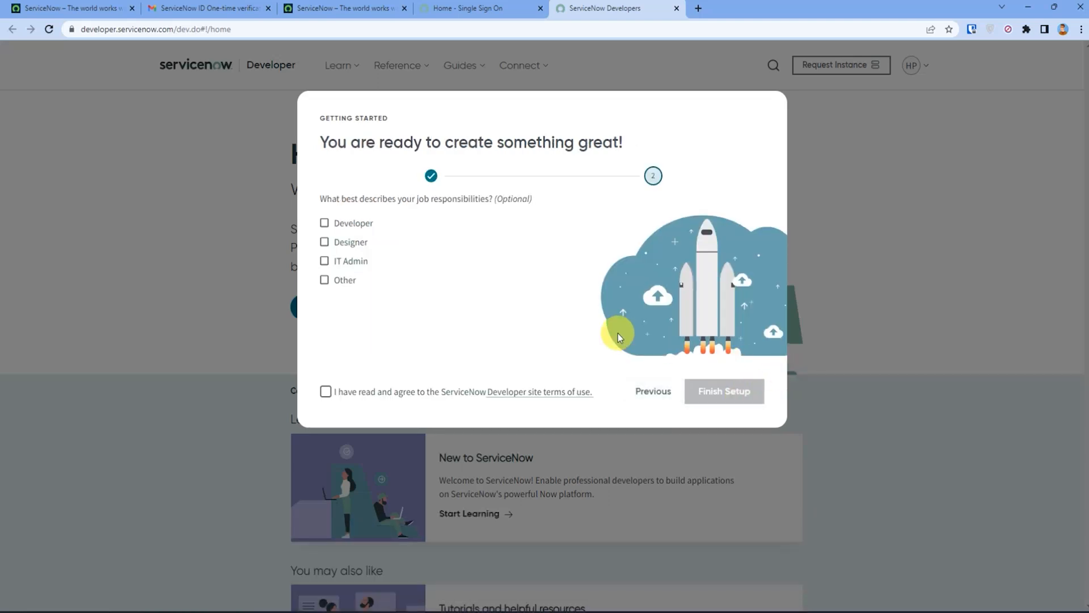
pyautogui.click(365, 389)
pyautogui.click(324, 242)
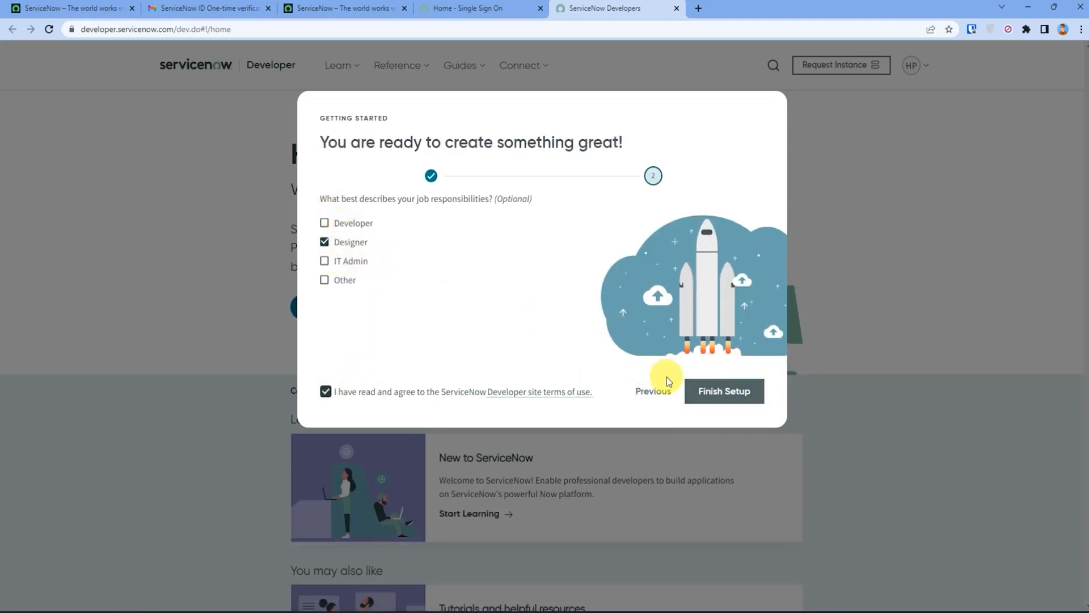
pyautogui.click(724, 391)
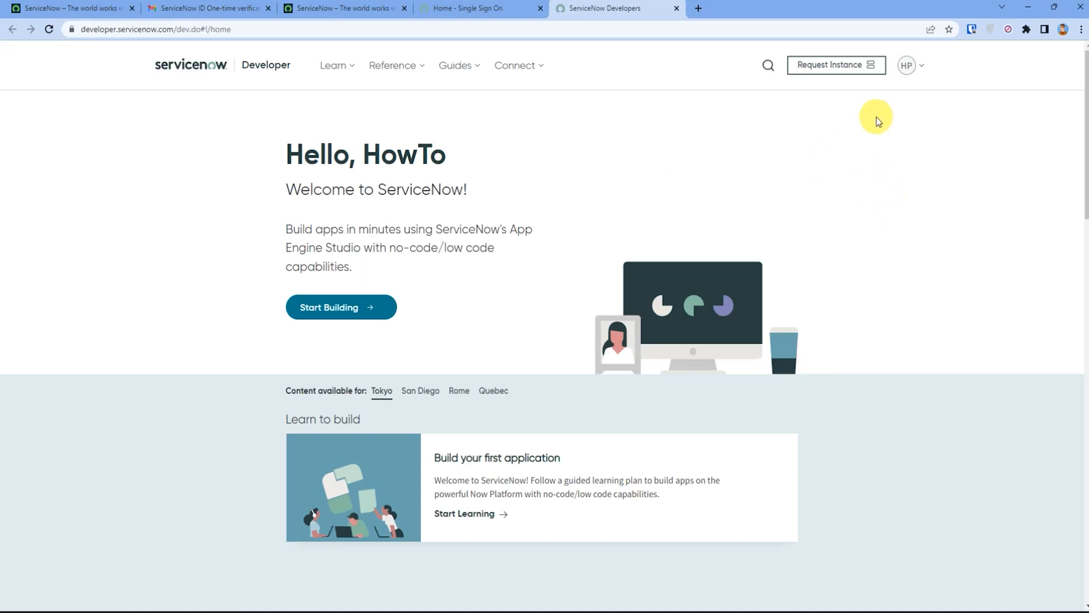
# Request a developer instance and select its login credentials once it is ready.
pyautogui.click(860, 72)
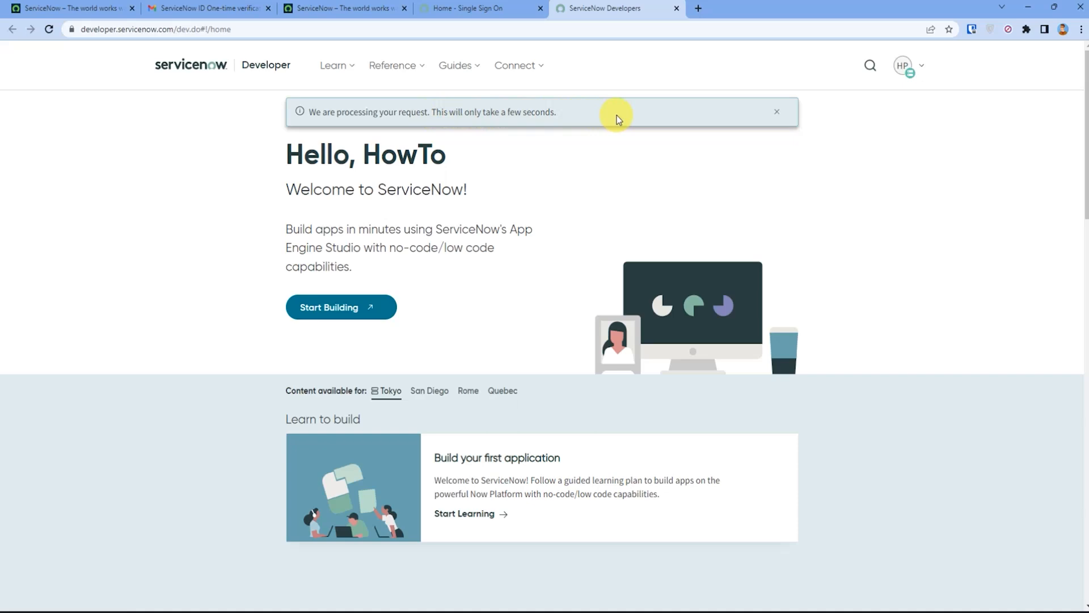
pyautogui.scroll(-5, 616, 115)
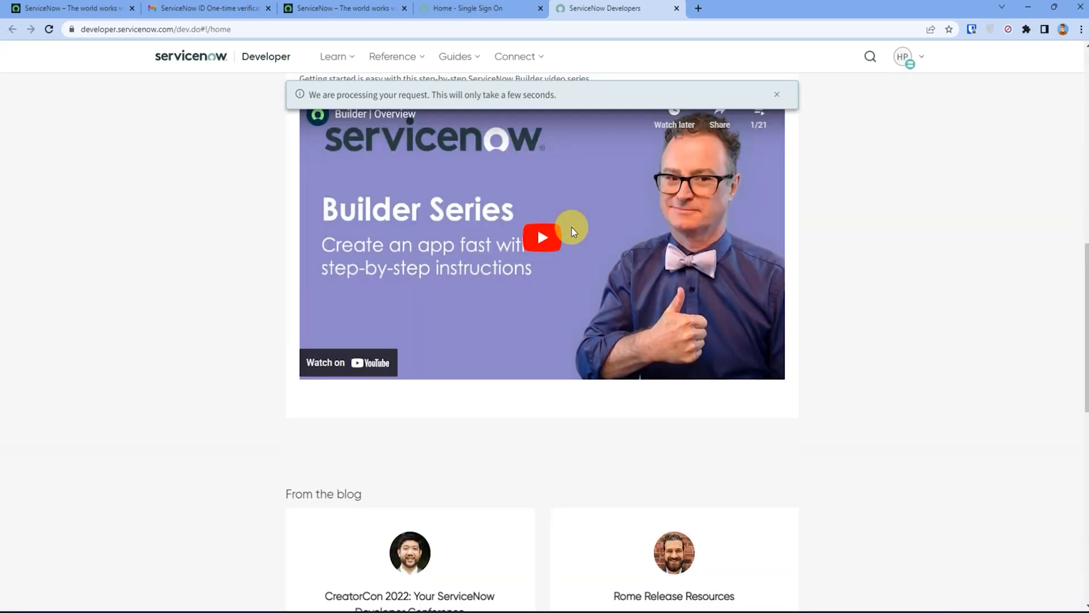
pyautogui.scroll(5, 570, 228)
pyautogui.click(910, 64)
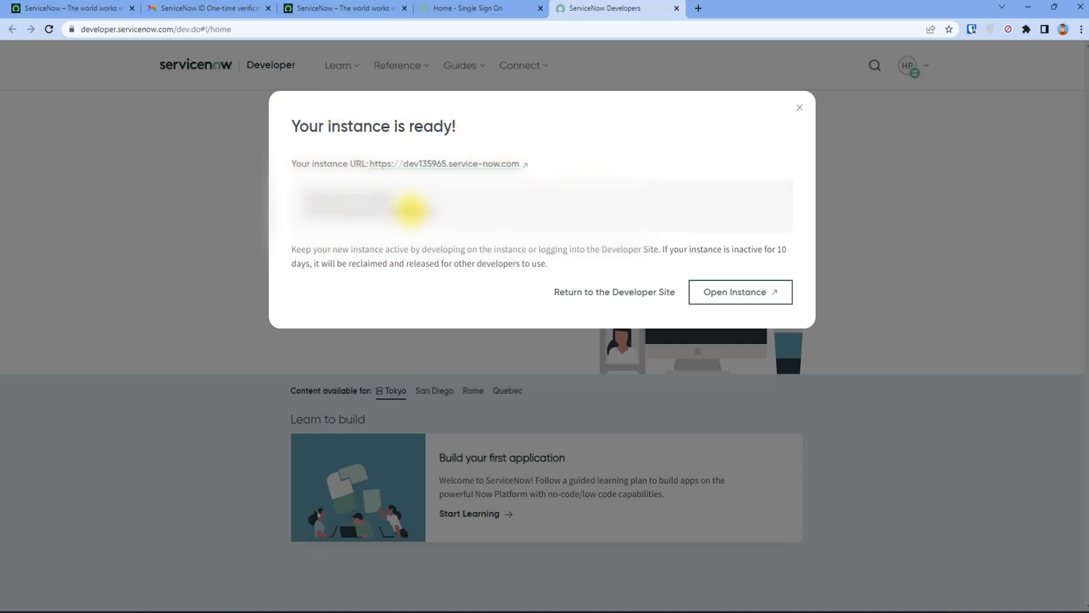
pyautogui.moveTo(308, 202); pyautogui.dragTo(437, 211)
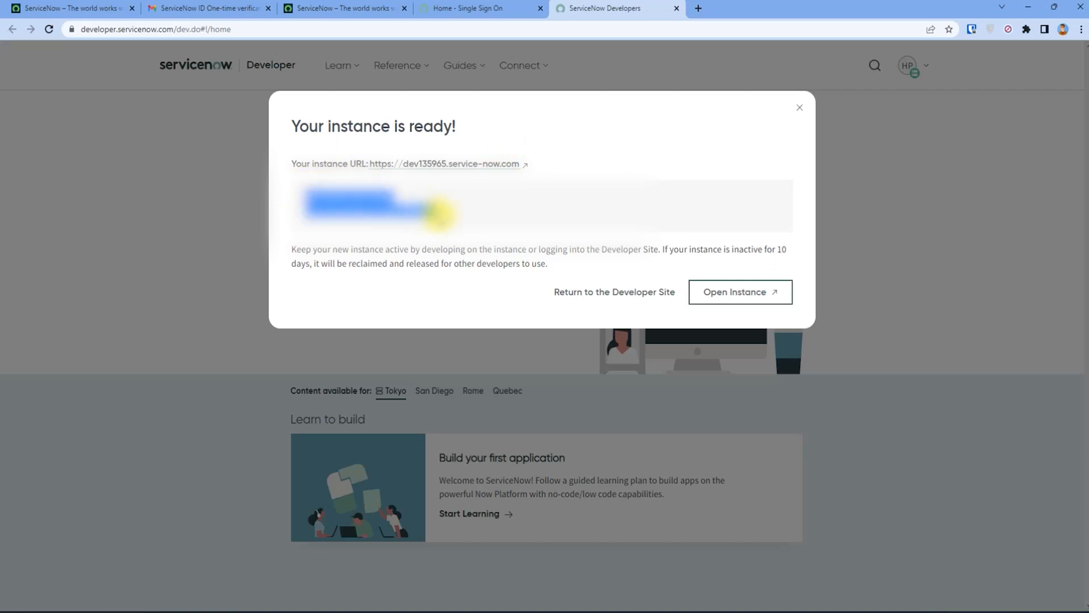
# Launch Notepad and paste the copied instance credentials into it.
pyautogui.press('super')
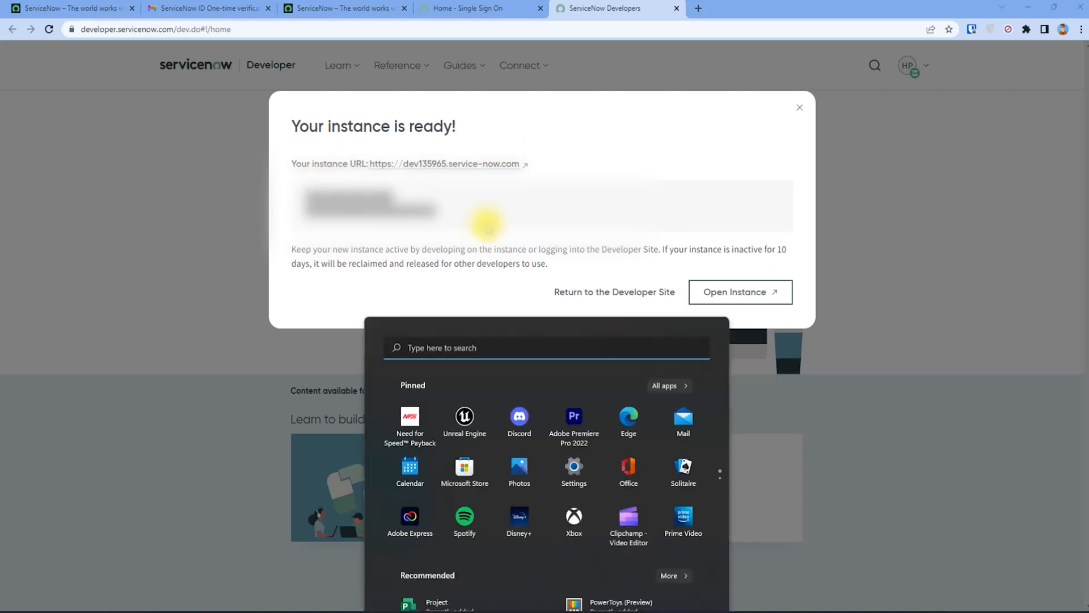
pyautogui.write('n')
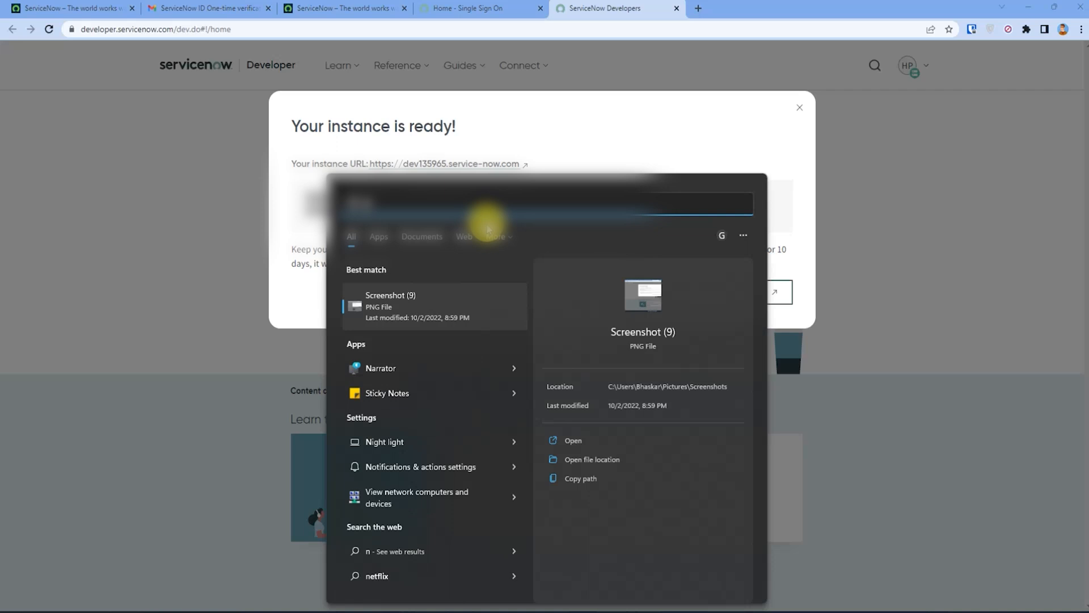
pyautogui.write('otepad')
pyautogui.click(443, 298)
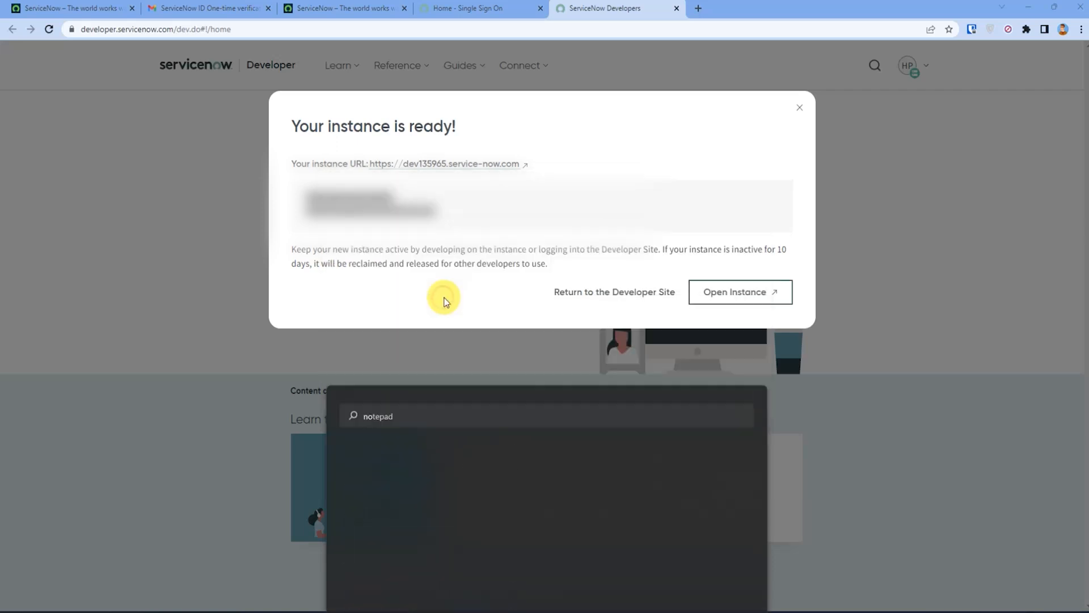
pyautogui.tripleClick(454, 228)
pyautogui.rightClick(454, 228)
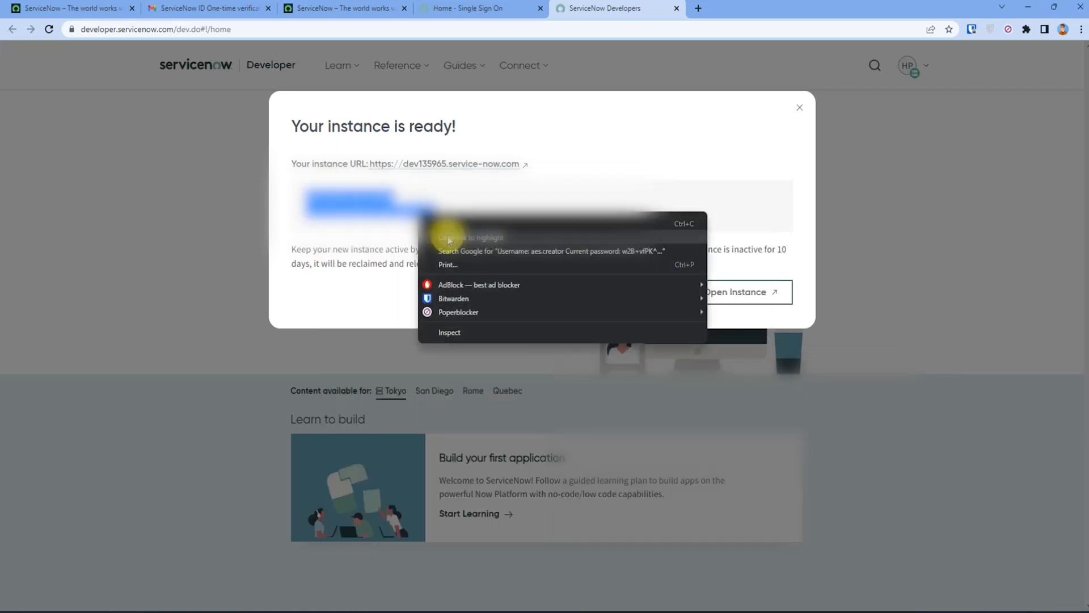
pyautogui.click(477, 247)
pyautogui.click(676, 571)
pyautogui.hotkey('ctrl', 'v')
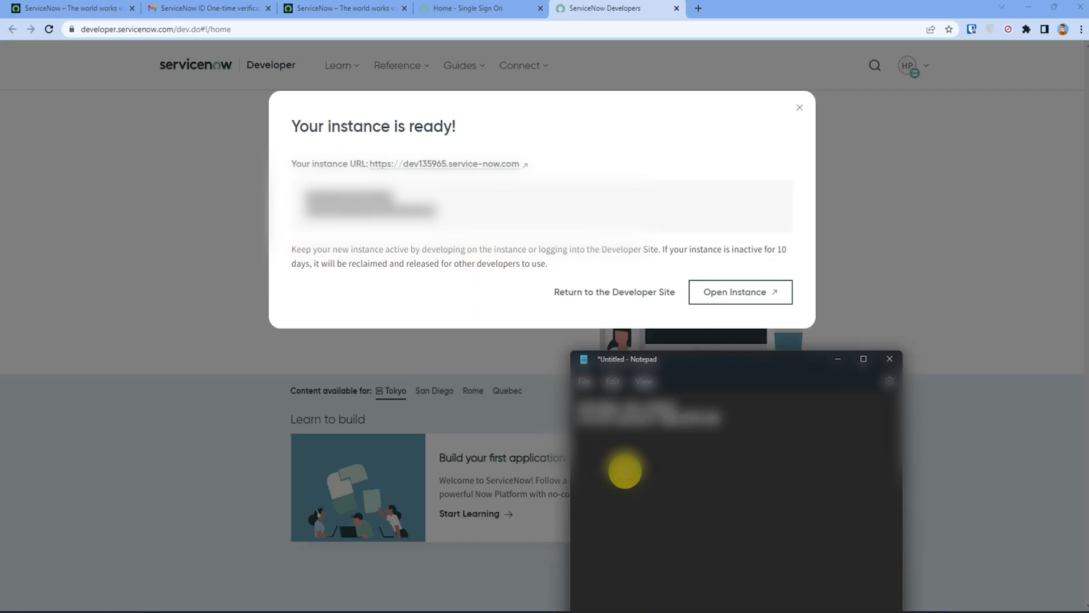
# Copy the instance URL from the dialog and paste it on its own line in the note.
pyautogui.click(545, 170)
pyautogui.moveTo(521, 163); pyautogui.dragTo(375, 166)
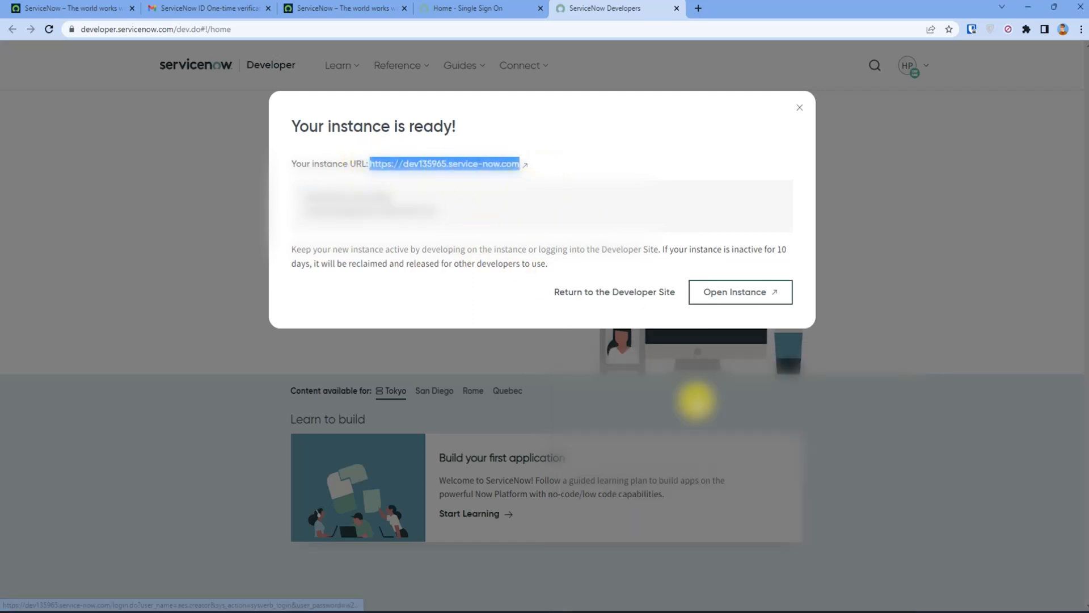
pyautogui.click(675, 596)
pyautogui.hotkey('ctrl', 'v')
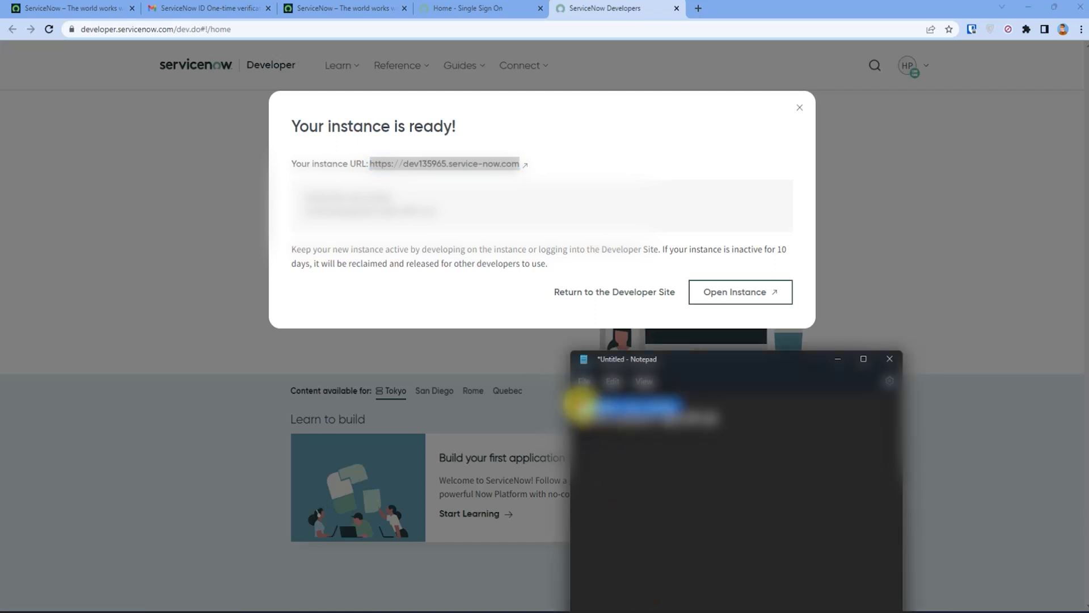
pyautogui.press('Return')
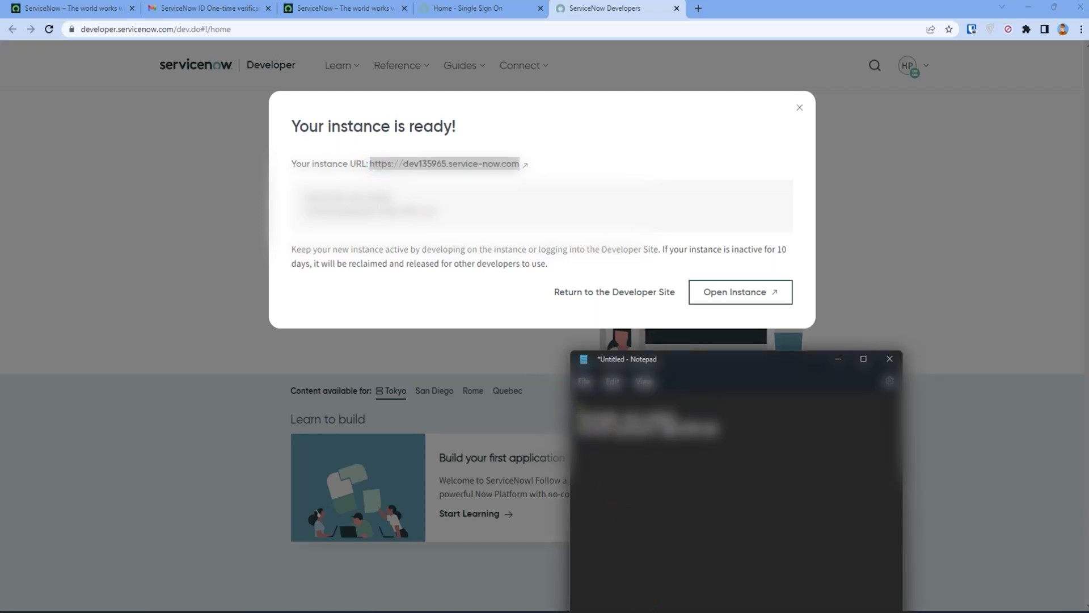
# Save the note as a new file named 122.
pyautogui.click(585, 382)
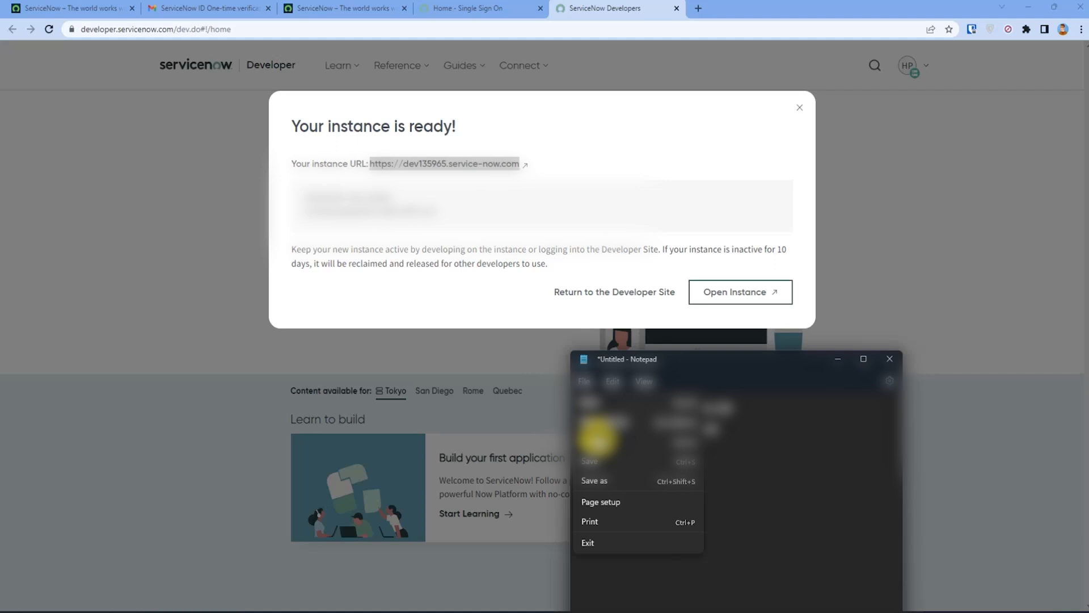
pyautogui.click(596, 460)
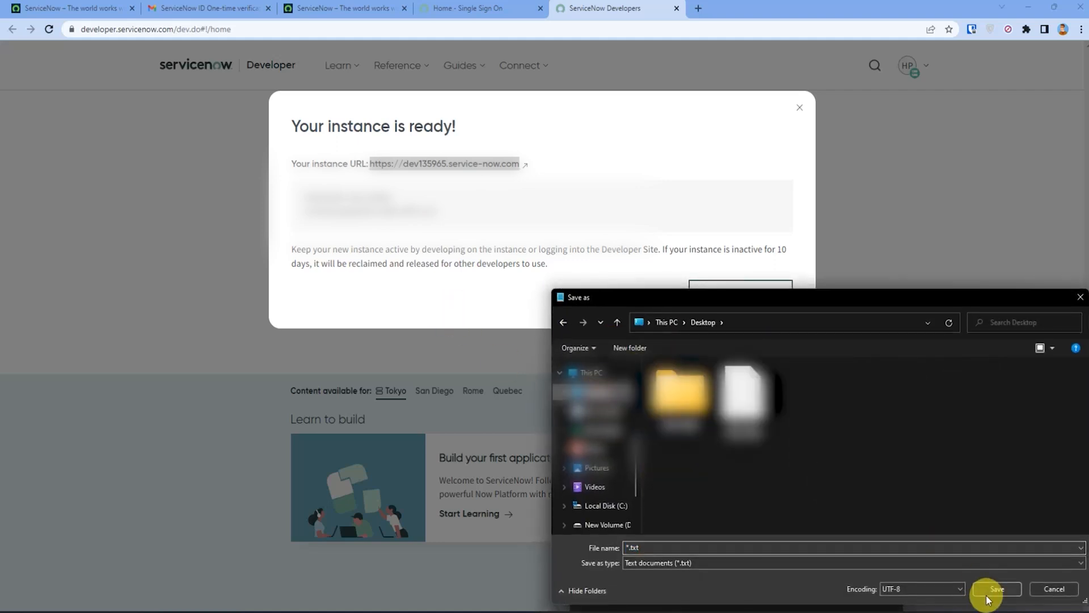
pyautogui.click(633, 547)
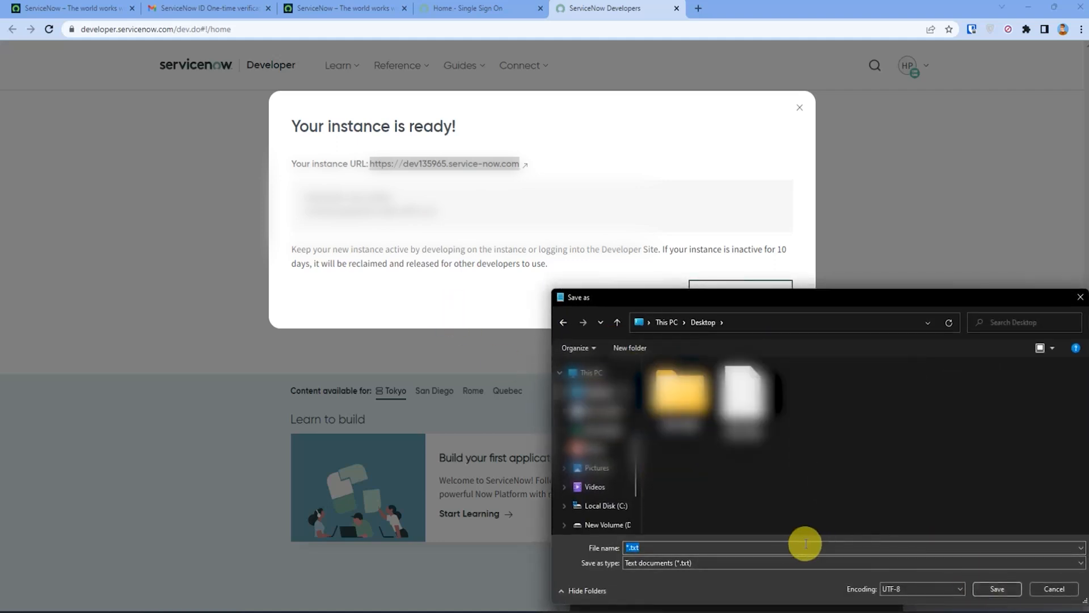
pyautogui.write('122')
pyautogui.click(997, 589)
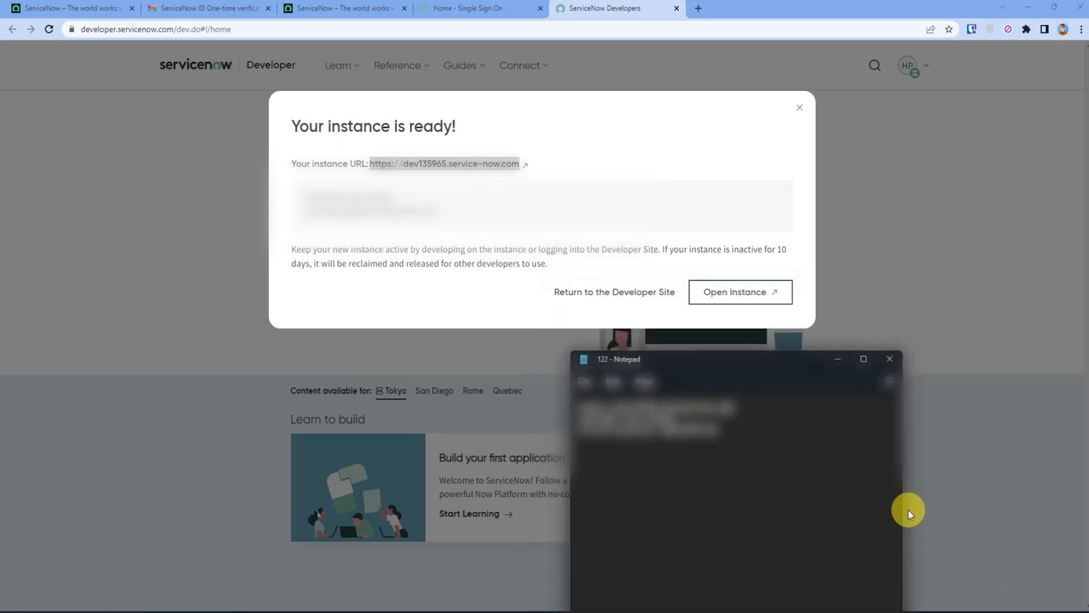
# Minimize Notepad to return to the instance-ready dialog in the browser.
pyautogui.click(889, 359)
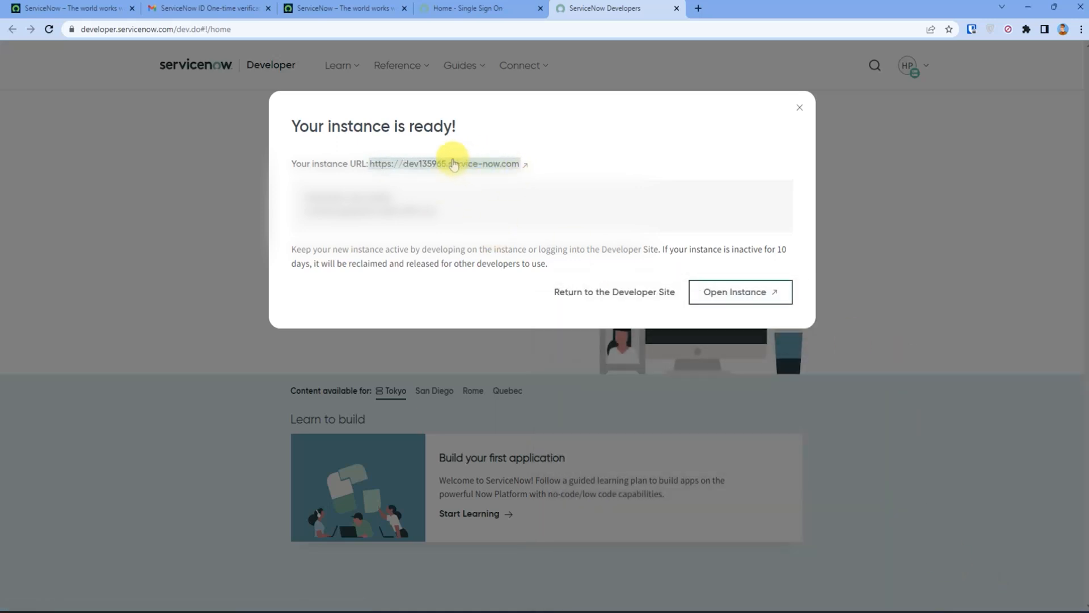